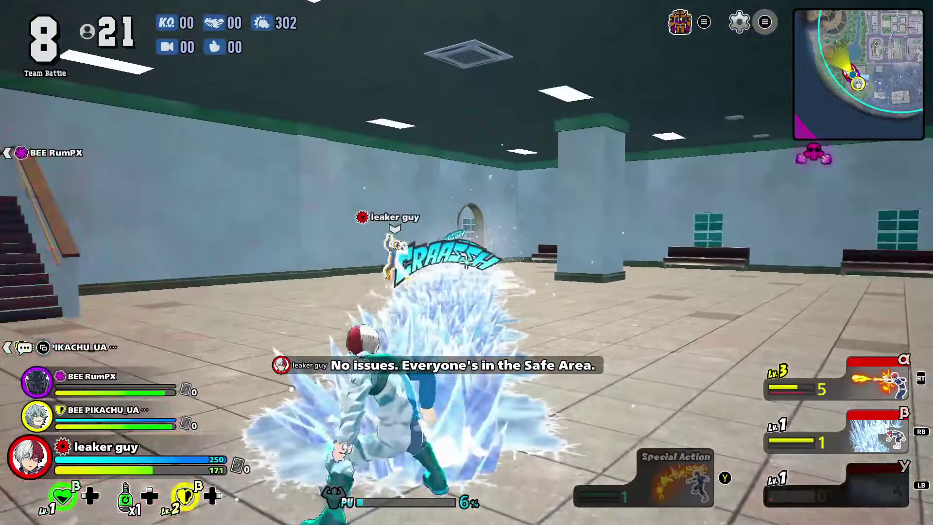
# Step: Attack the nearby enemy, then flee the ice burst toward the stairs using the ice-spike skill
pyautogui.click(467, 263)
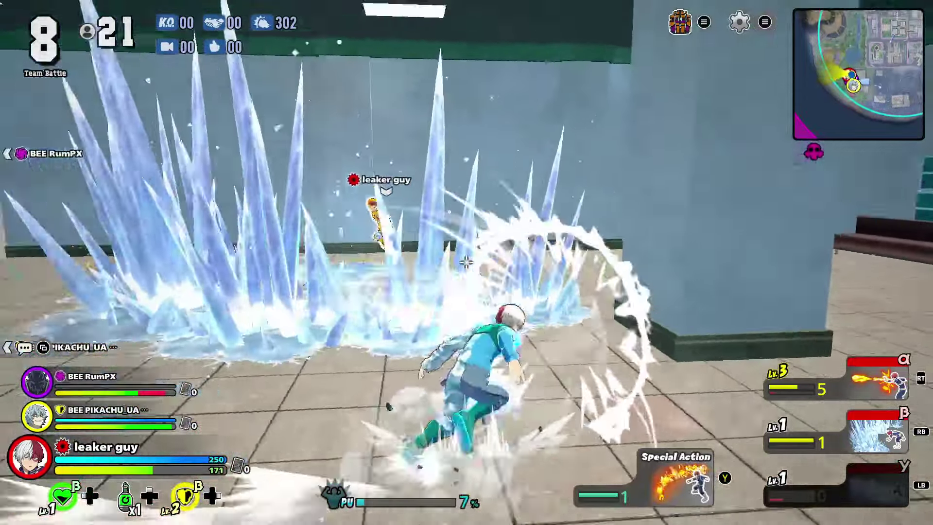
pyautogui.press('w')
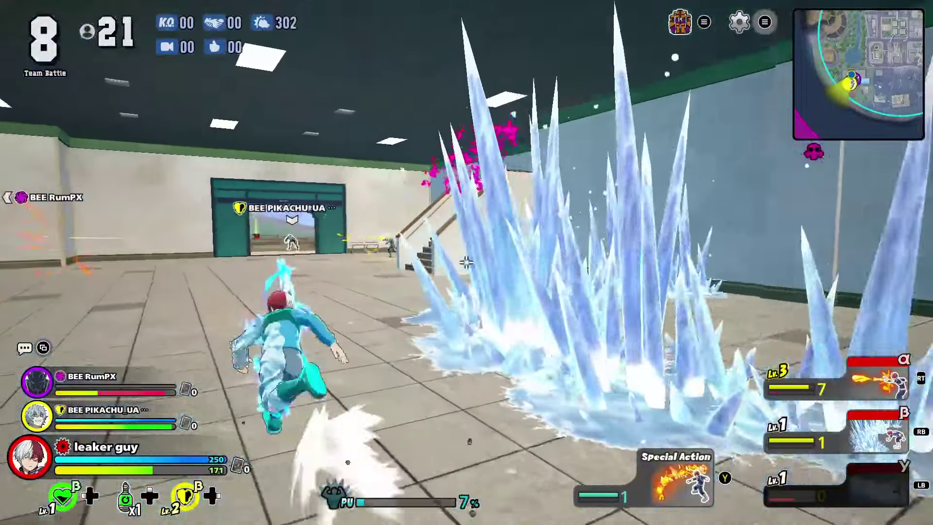
pyautogui.press('w')
pyautogui.press('f')
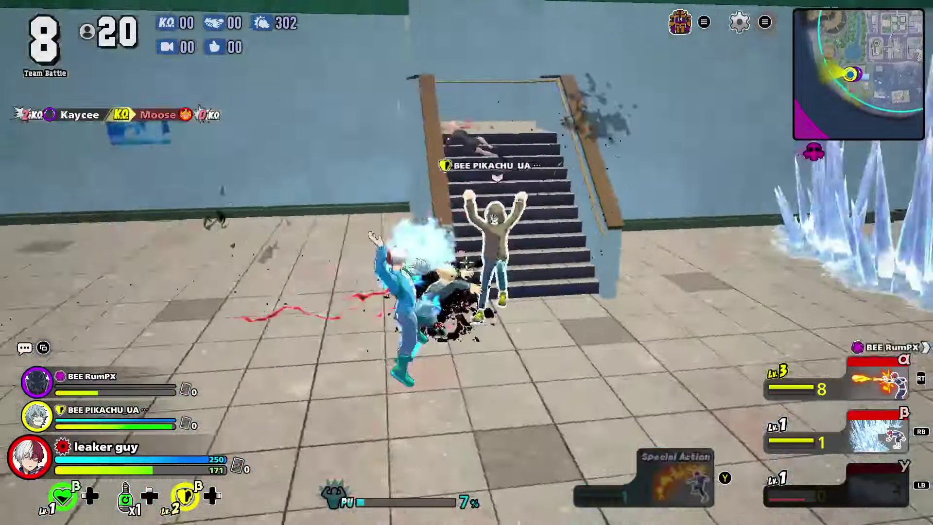
pyautogui.press('e')
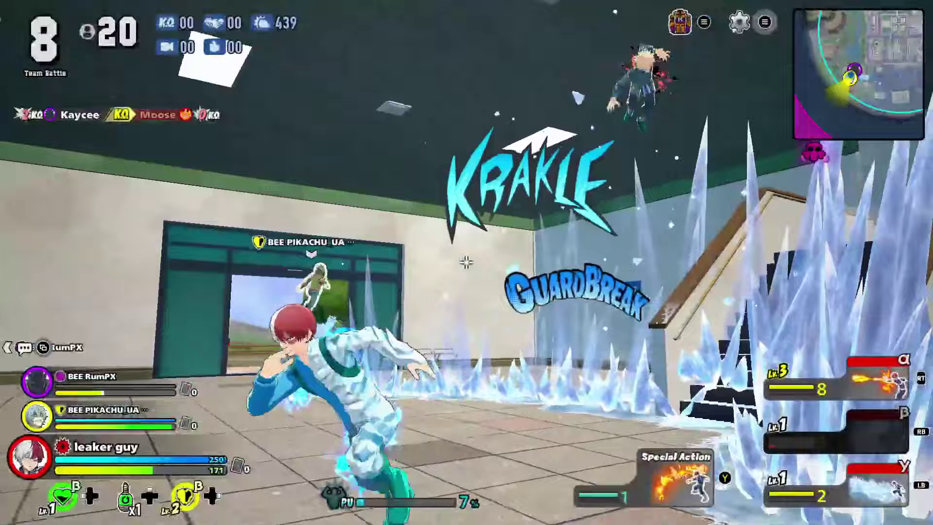
# Step: Knock down the enemy in the green dome for a KO, then run on through the library
pyautogui.click(466, 261)
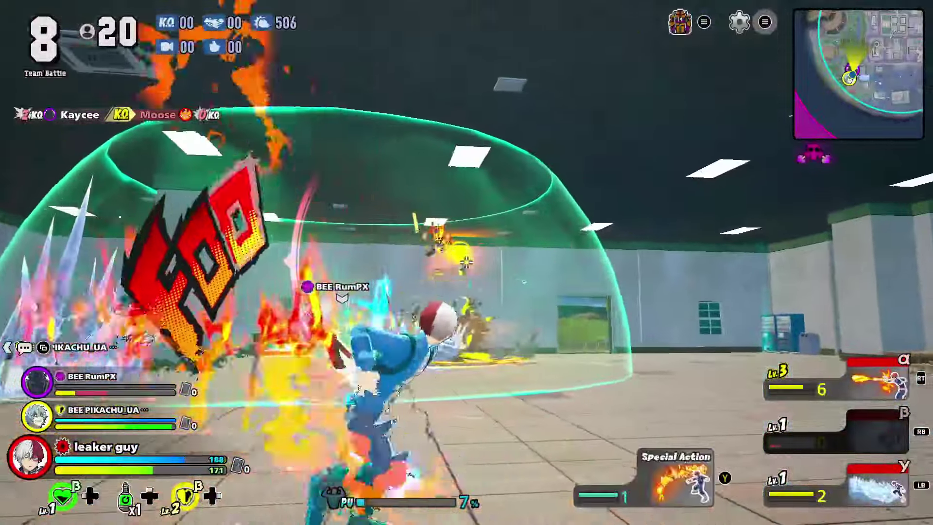
pyautogui.rightClick(465, 262)
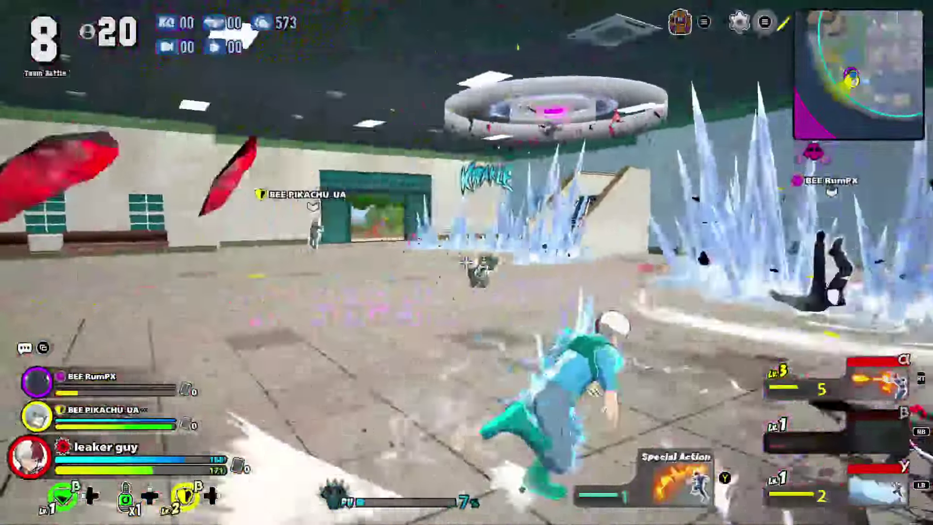
pyautogui.press('w')
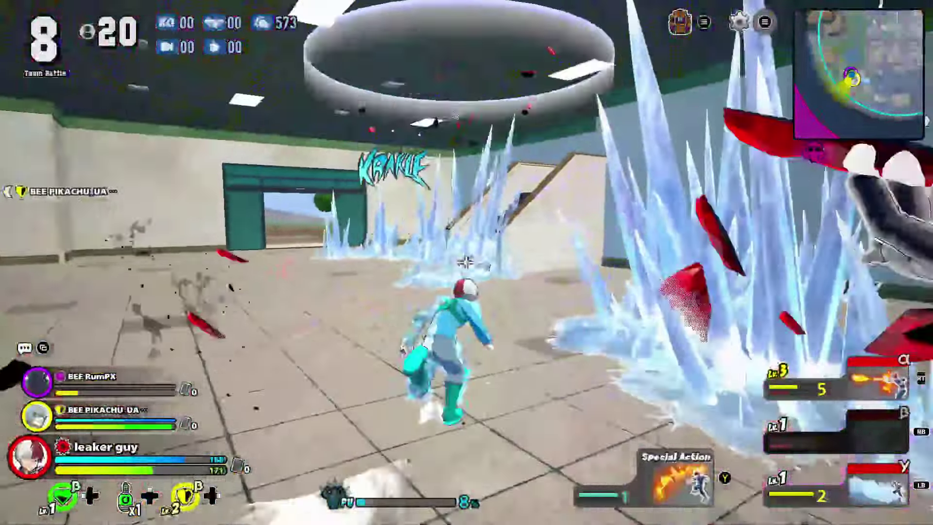
pyautogui.click(466, 261)
pyautogui.press('w')
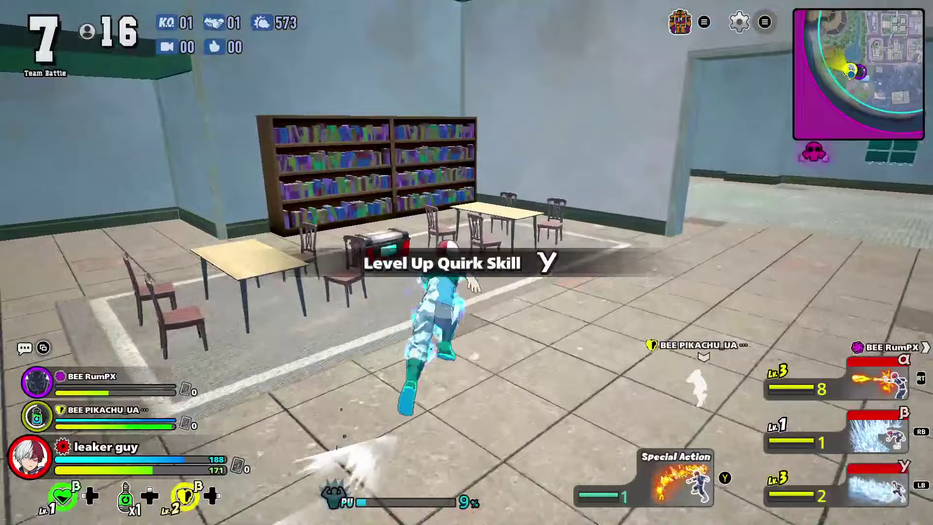
pyautogui.press('w')
pyautogui.press('w')
pyautogui.press('w')
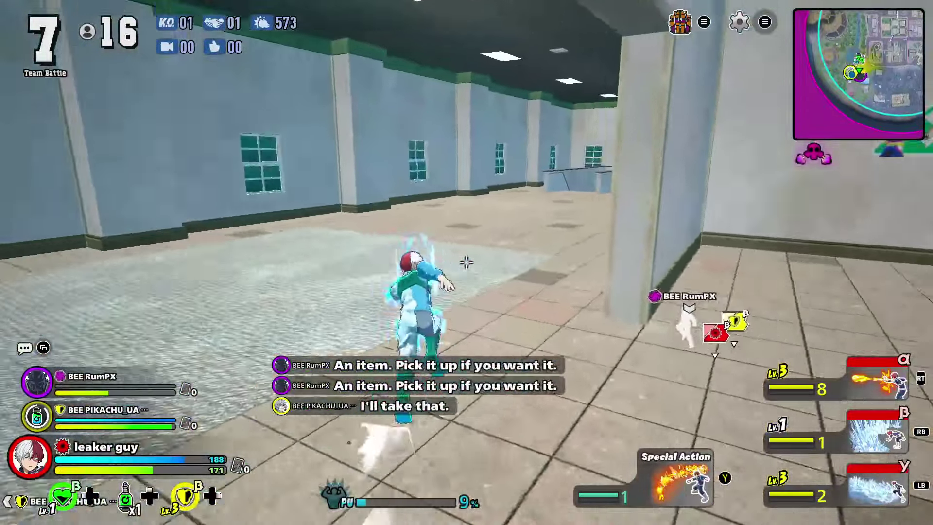
pyautogui.press('e')
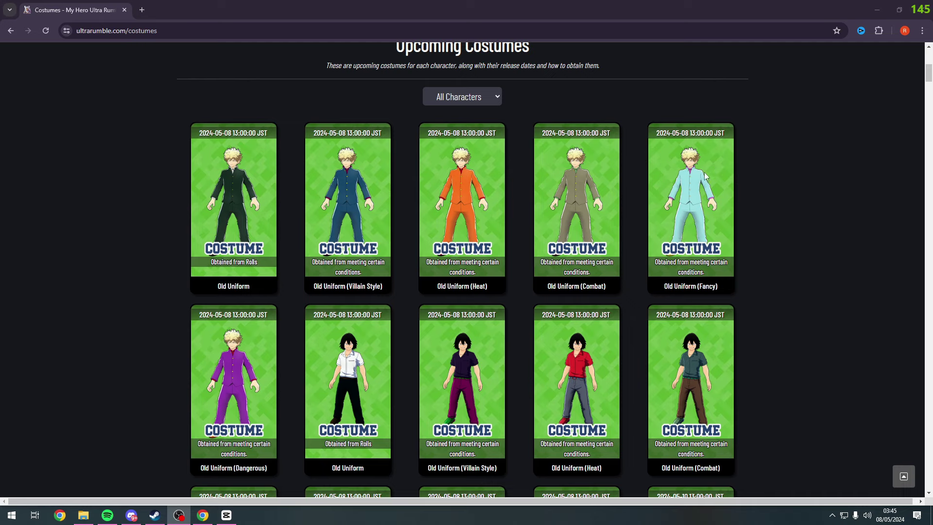
pyautogui.scroll(-2, 374, 238)
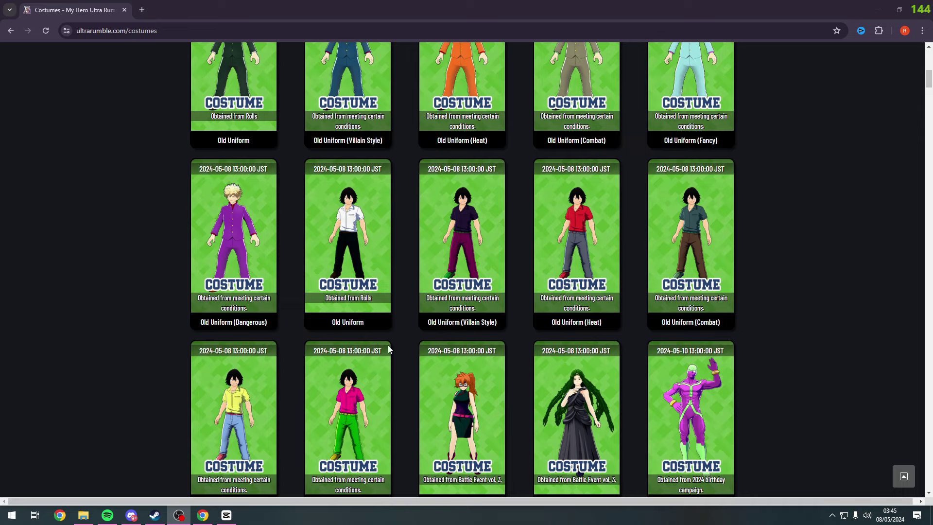
pyautogui.scroll(4, 555, 227)
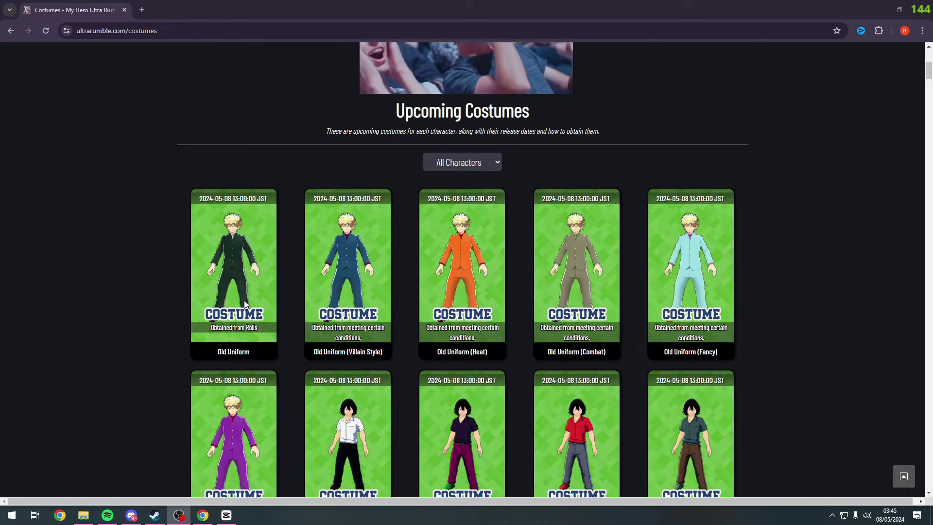
pyautogui.scroll(-1, 560, 302)
pyautogui.scroll(-1, 533, 290)
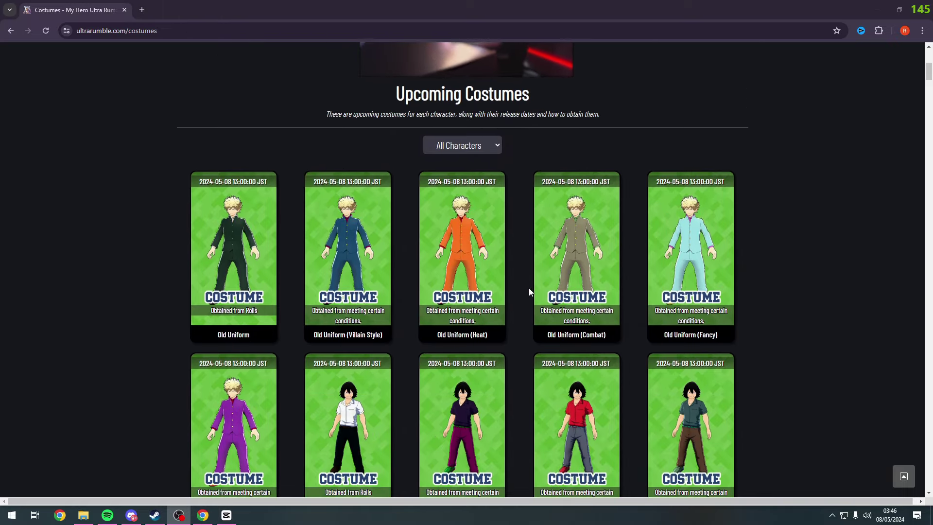
pyautogui.scroll(-2, 518, 280)
pyautogui.scroll(-1, 496, 343)
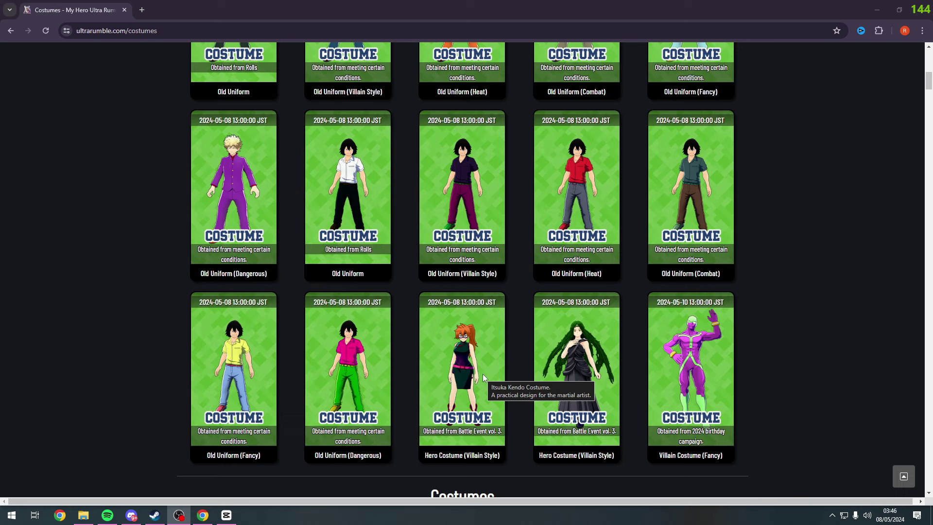
# Step: Go to the Gachas page from the site navigation bar
pyautogui.click(483, 374)
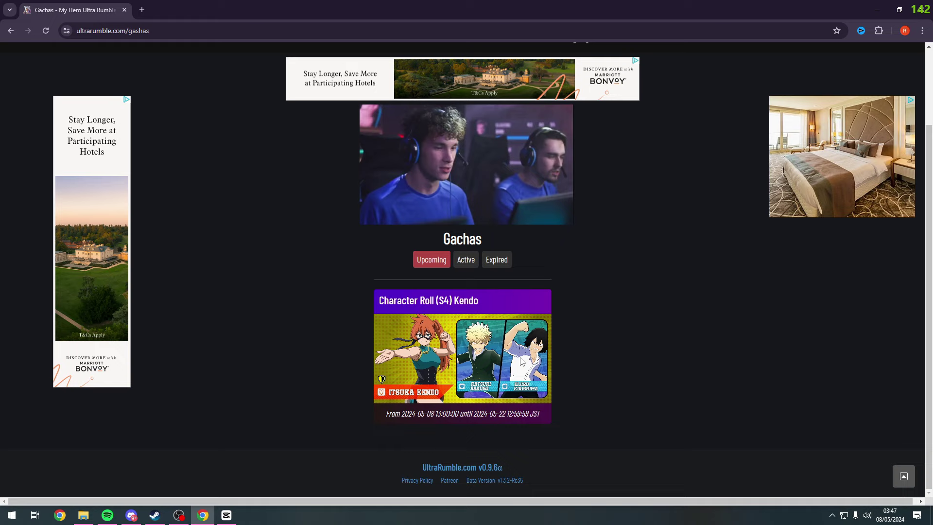
pyautogui.scroll(1, 473, 401)
pyautogui.scroll(1, 427, 393)
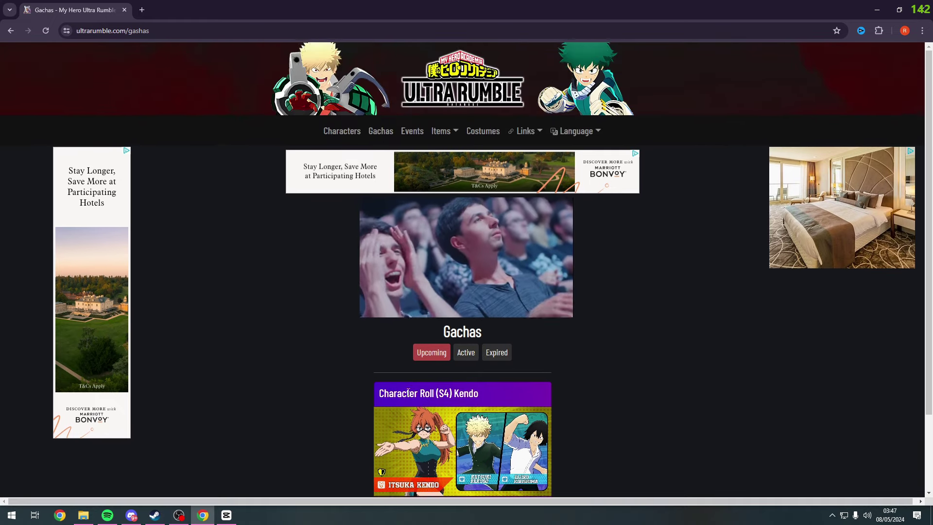
pyautogui.scroll(-2, 416, 395)
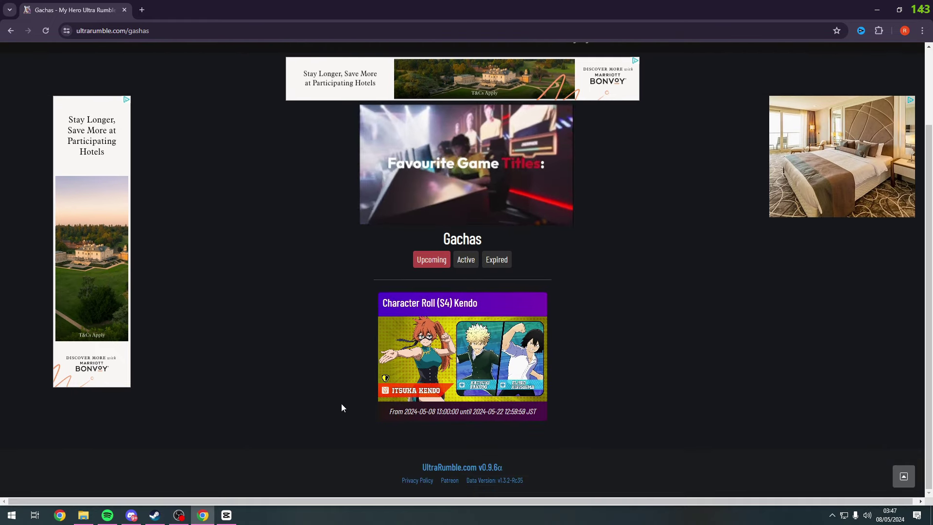
pyautogui.scroll(2, 341, 404)
pyautogui.scroll(-2, 350, 365)
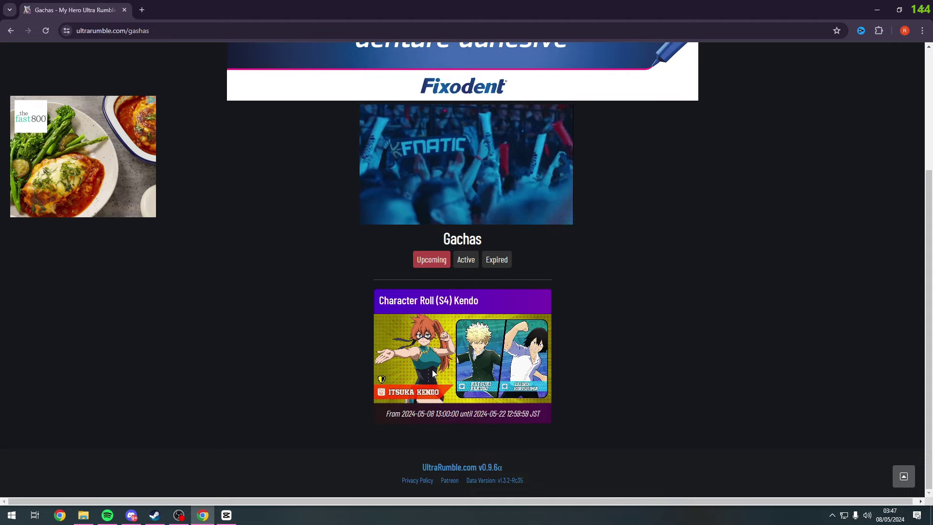
pyautogui.scroll(3, 598, 447)
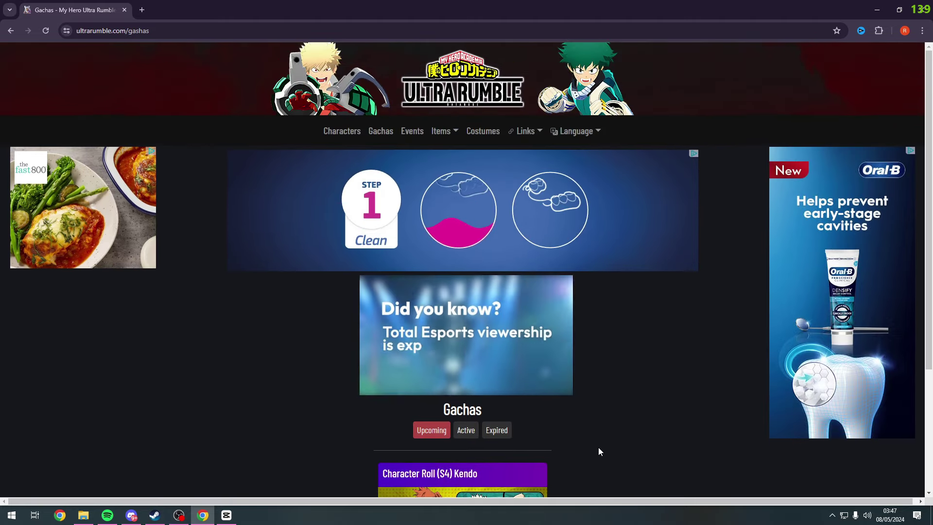
# Step: Go to the Characters home page, then to the Events list
pyautogui.click(326, 130)
pyautogui.scroll(-1, 467, 306)
pyautogui.scroll(-1, 496, 292)
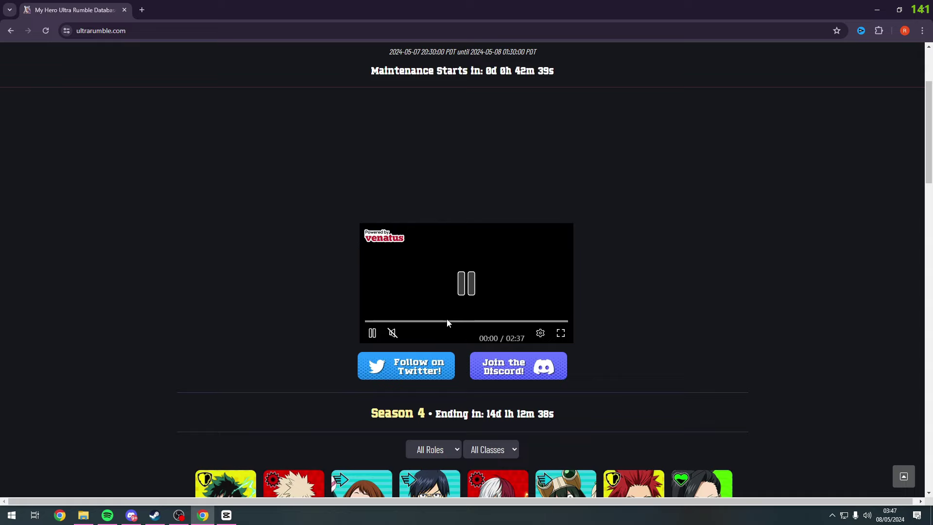
pyautogui.scroll(-2, 525, 270)
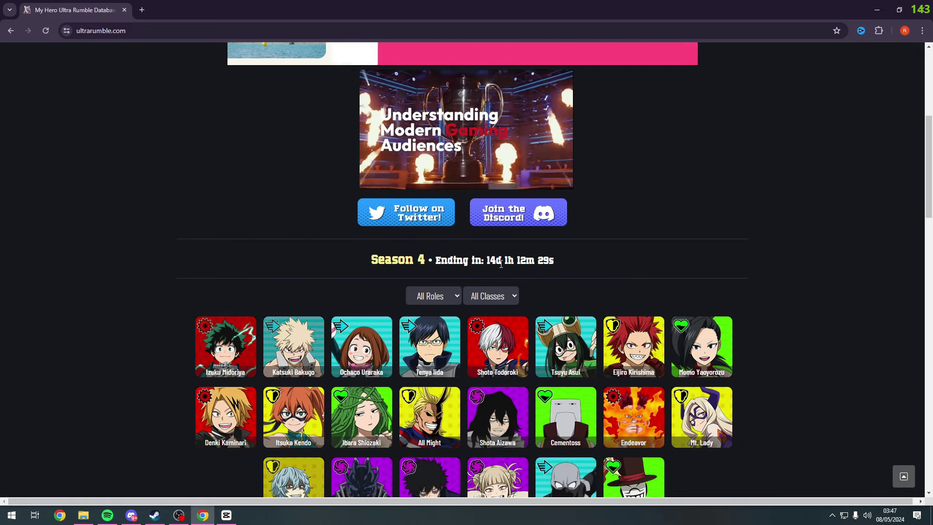
pyautogui.scroll(5, 500, 263)
pyautogui.click(511, 58)
pyautogui.scroll(-5, 710, 482)
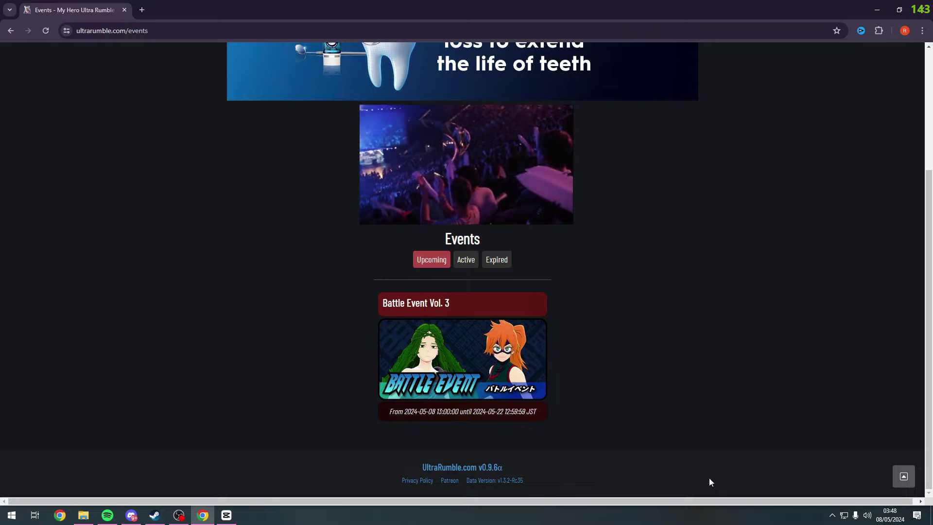
# Step: Open the Battle Event Vol. 3 card to see its Purple EP drops
pyautogui.click(487, 375)
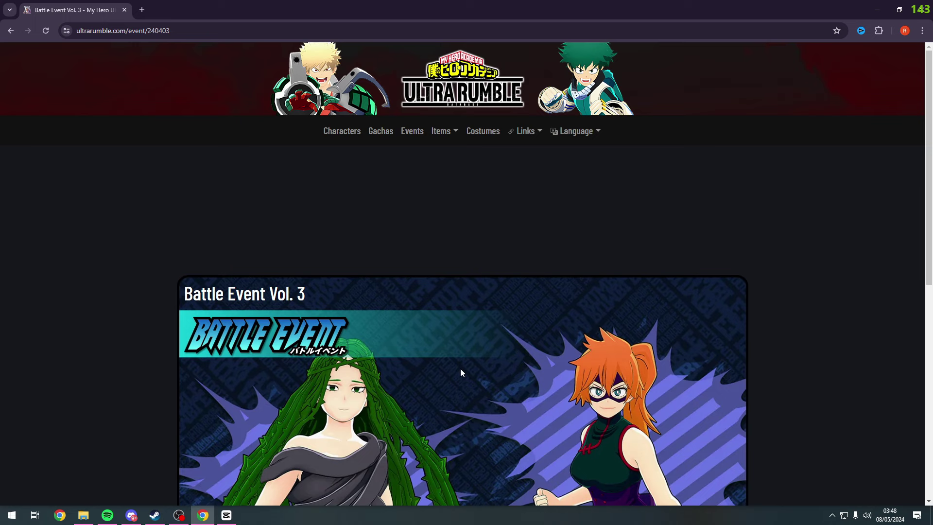
pyautogui.scroll(-3, 460, 369)
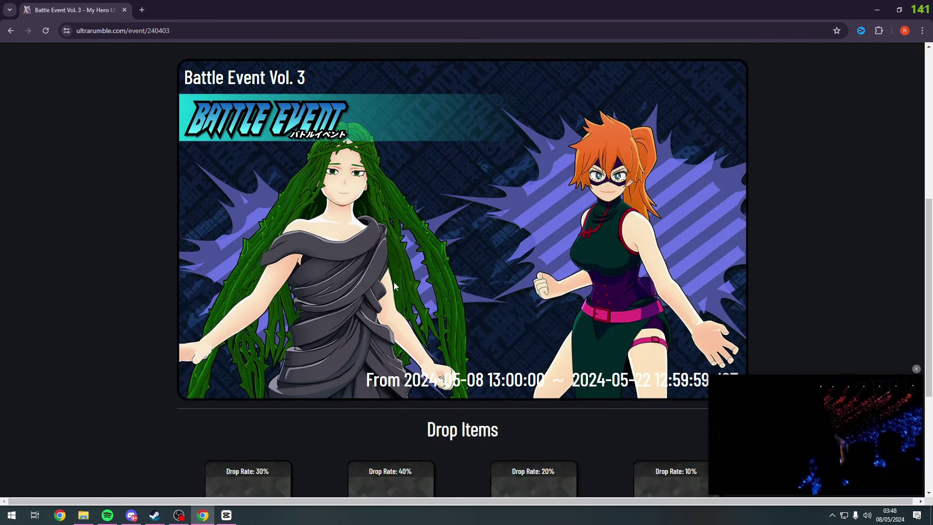
pyautogui.scroll(2, 555, 294)
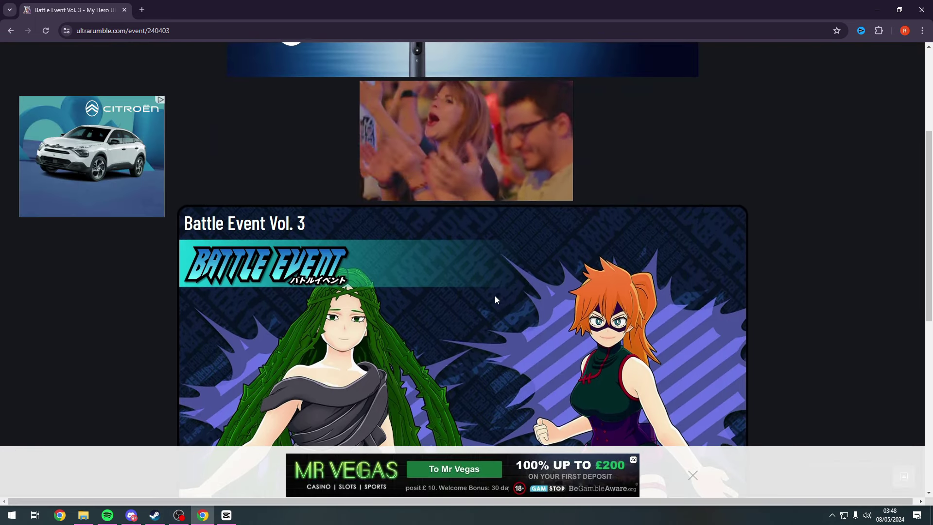
pyautogui.scroll(-2, 495, 295)
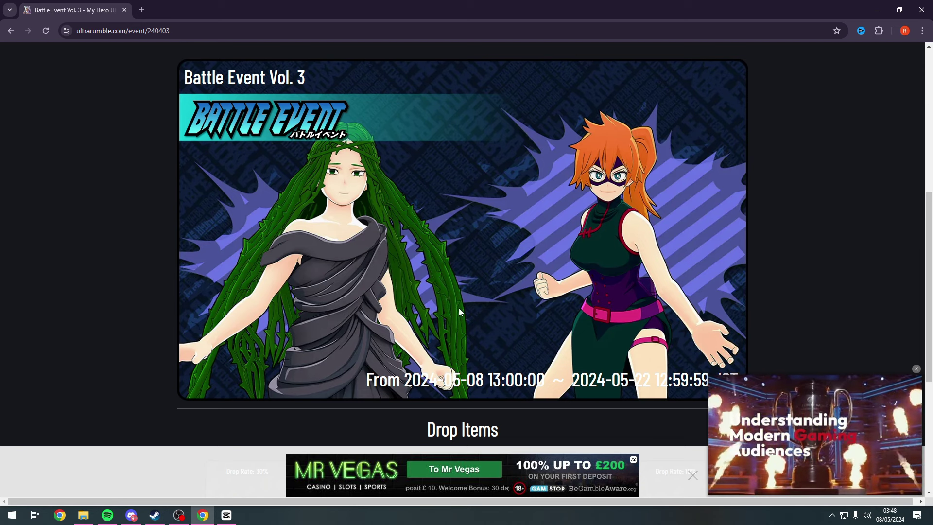
pyautogui.scroll(-1, 457, 307)
pyautogui.scroll(1, 453, 307)
pyautogui.scroll(-1, 455, 306)
pyautogui.scroll(-2, 454, 310)
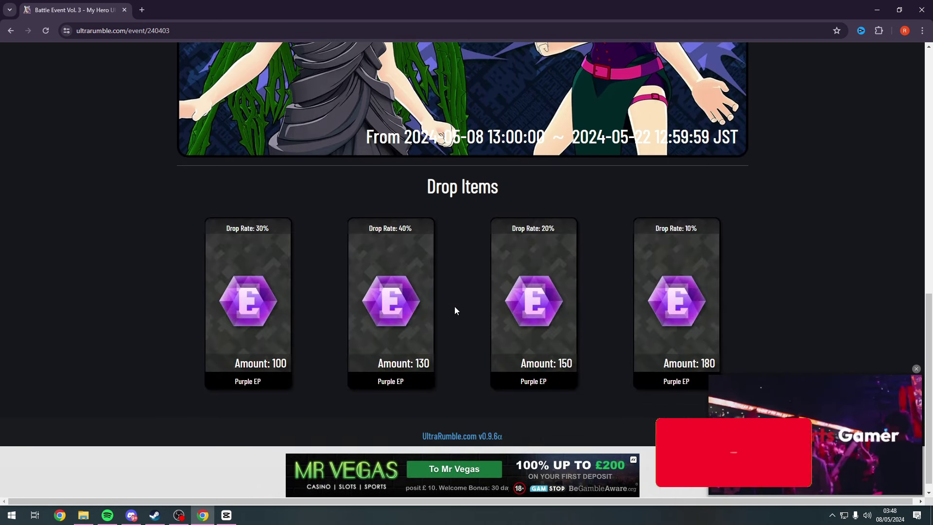
pyautogui.scroll(2, 454, 310)
pyautogui.scroll(3, 454, 310)
pyautogui.scroll(-1, 414, 313)
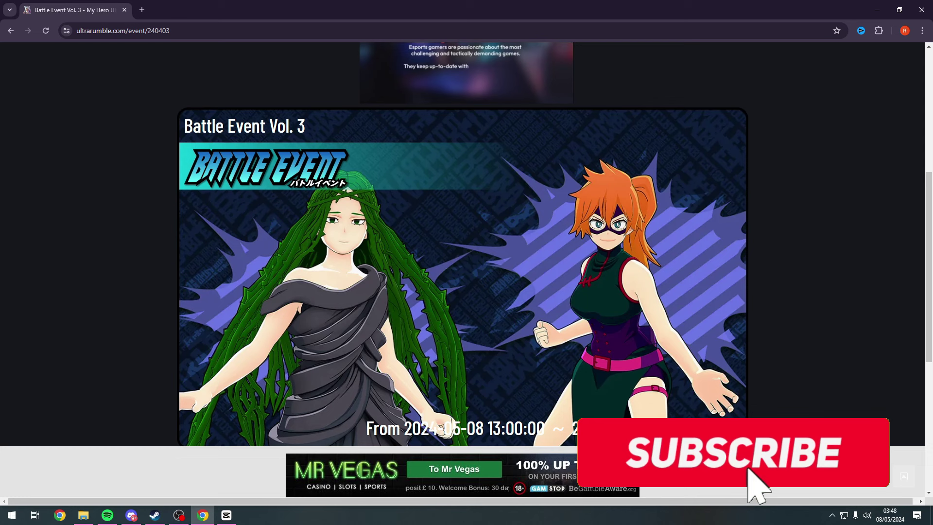
pyautogui.scroll(-3, 142, 319)
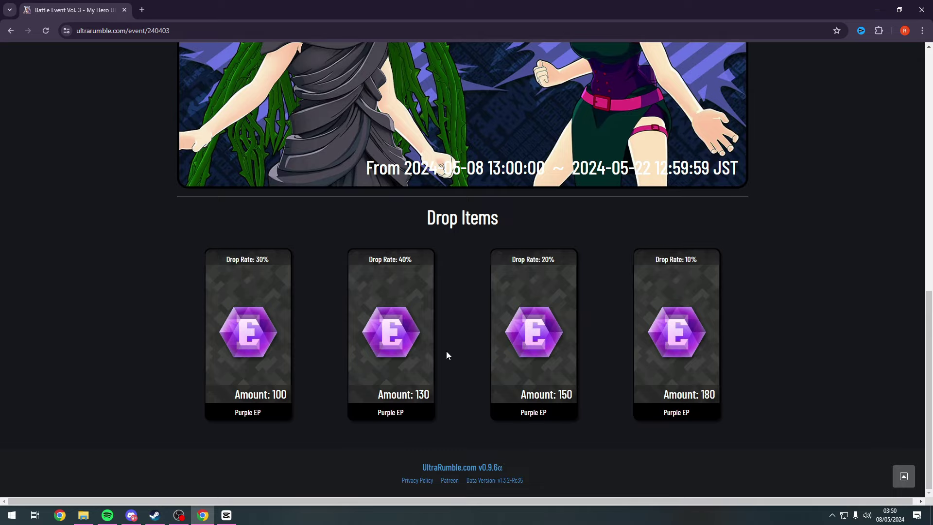
# Step: Go back in the browser to the UltraRumble.com home page
pyautogui.hotkey('alt', 'Left')
pyautogui.scroll(-2, 116, 135)
pyautogui.scroll(-3, 117, 135)
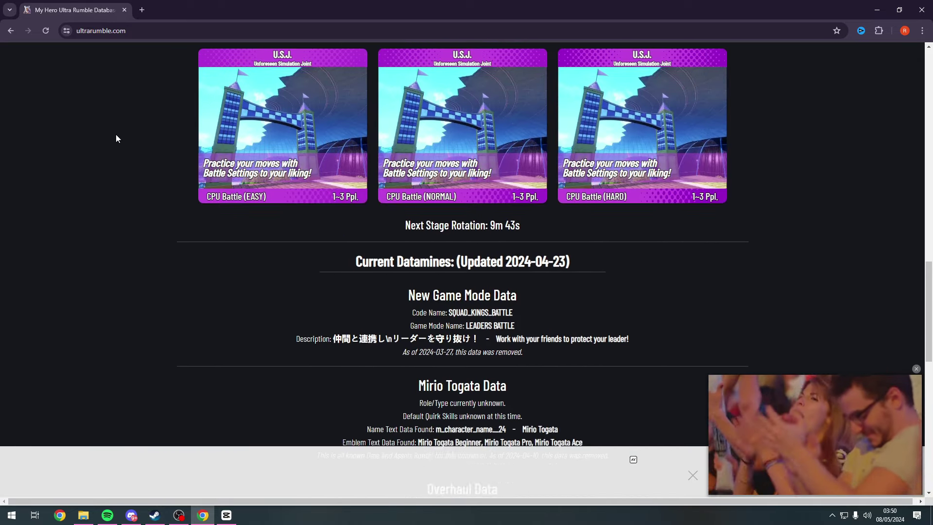
pyautogui.scroll(-2, 117, 135)
pyautogui.scroll(-4, 125, 143)
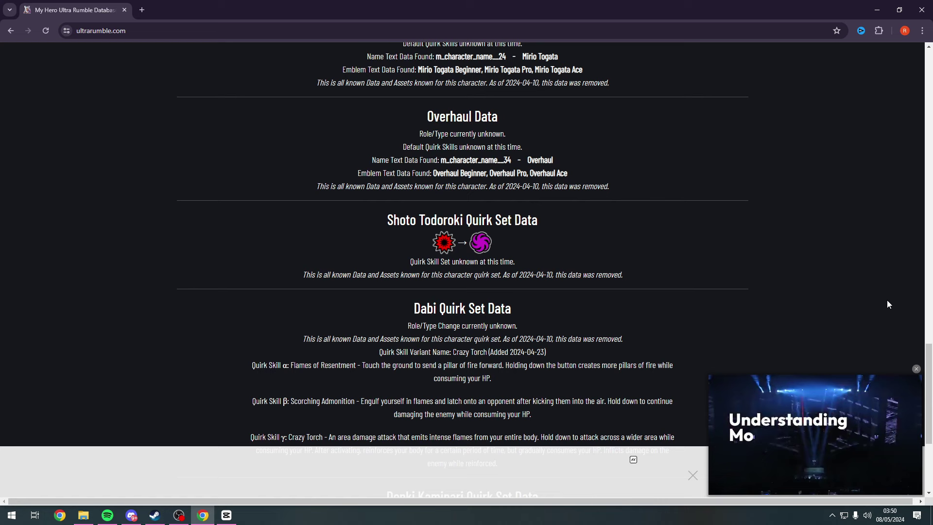
pyautogui.scroll(5, 195, 274)
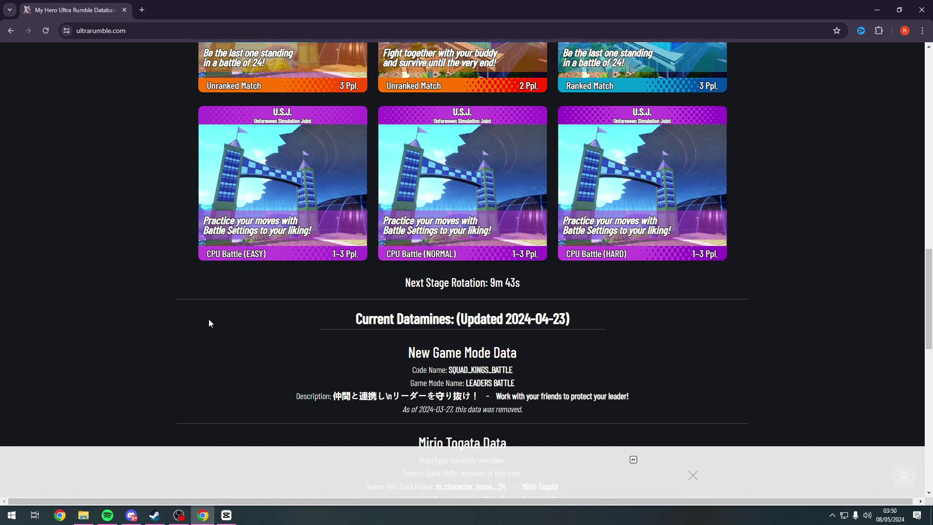
pyautogui.scroll(1, 208, 319)
pyautogui.scroll(1, 207, 320)
pyautogui.scroll(-2, 207, 320)
pyautogui.scroll(-2, 207, 319)
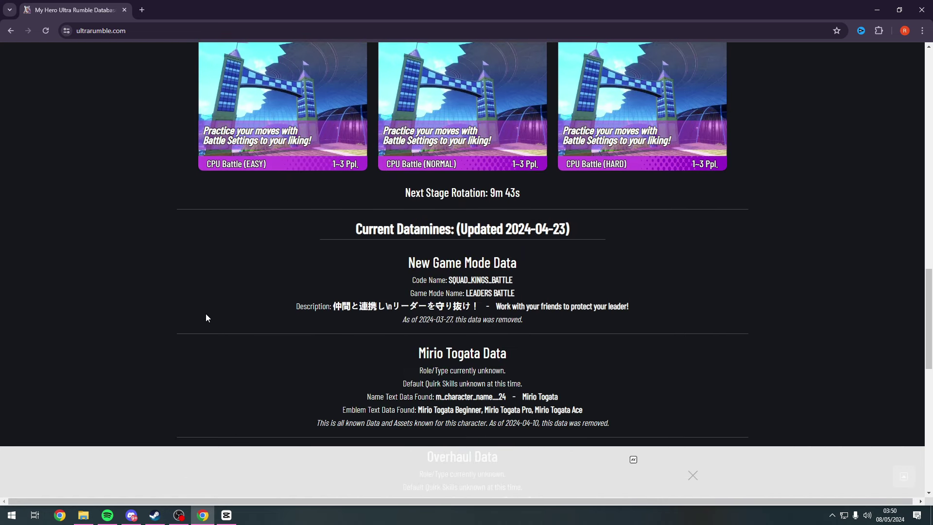
pyautogui.scroll(-2, 205, 311)
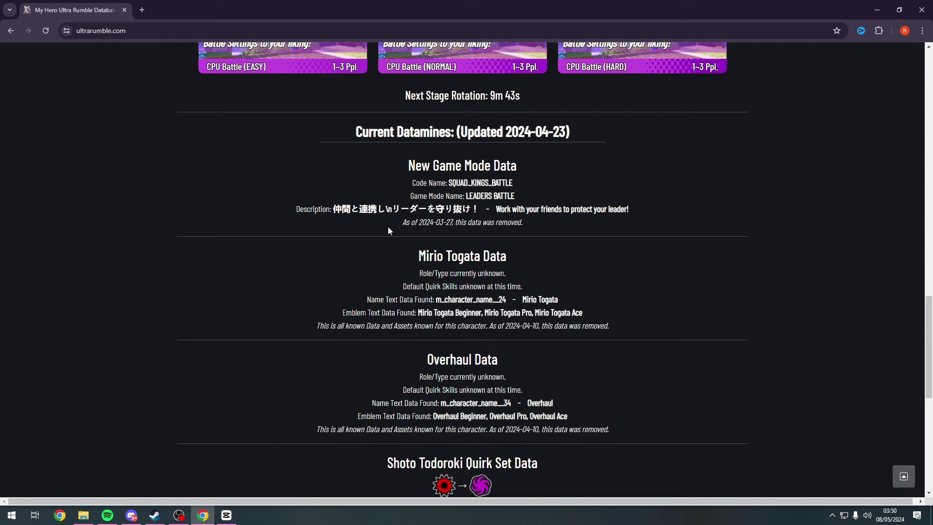
pyautogui.scroll(-1, 446, 268)
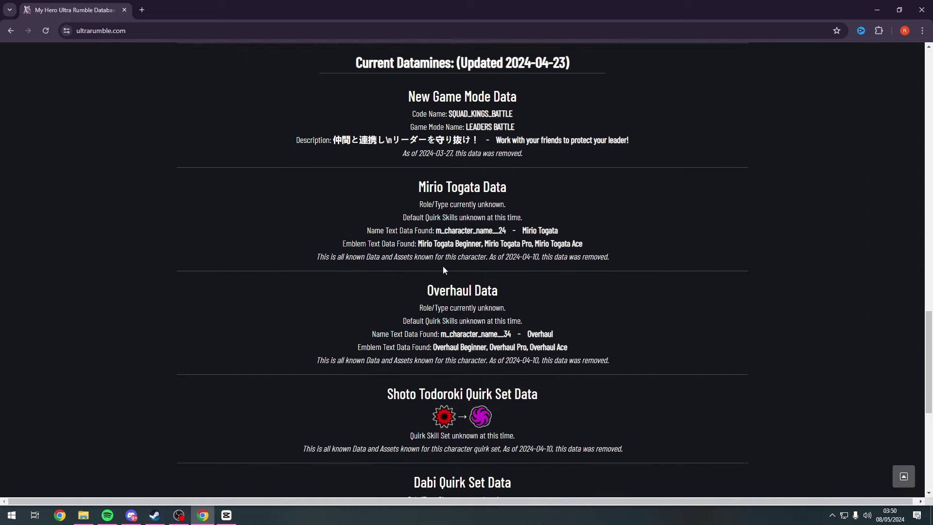
pyautogui.scroll(-1, 443, 270)
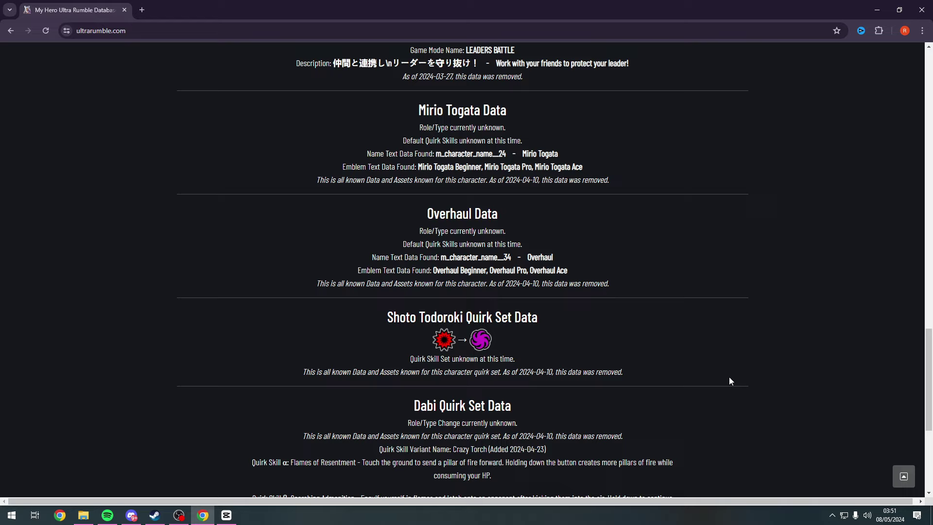